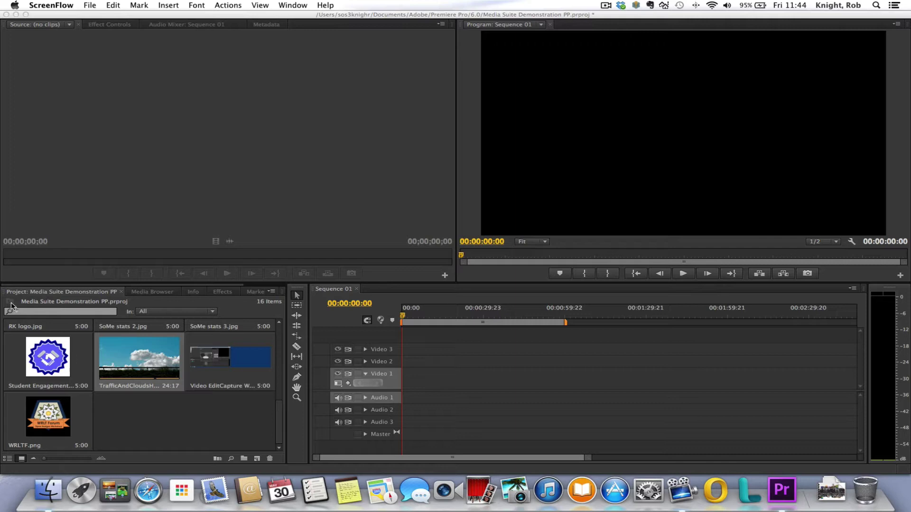
- Load the 24:17 TrafficAndCloudsH264.mp4 in the Source monitor, play it through, and rewind to its start
{"action": "left_click", "coordinate": [51, 294]}
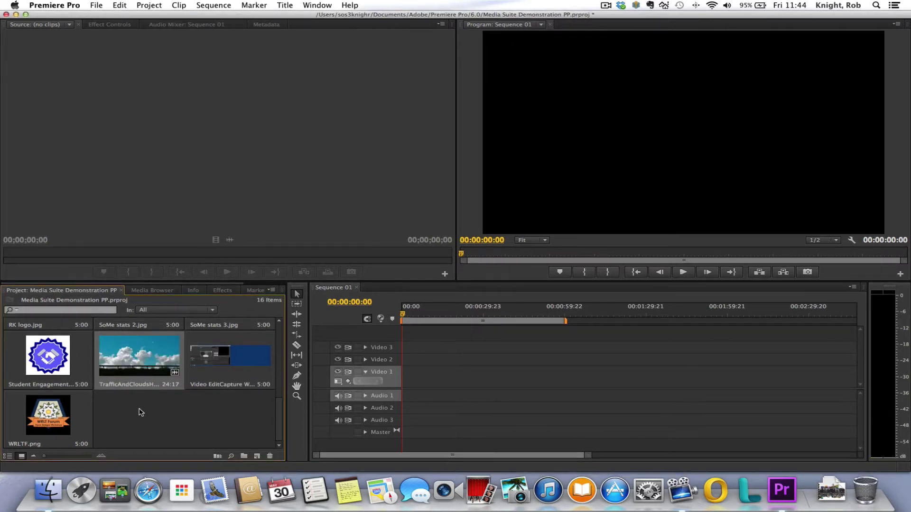
{"action": "double_click", "coordinate": [140, 375]}
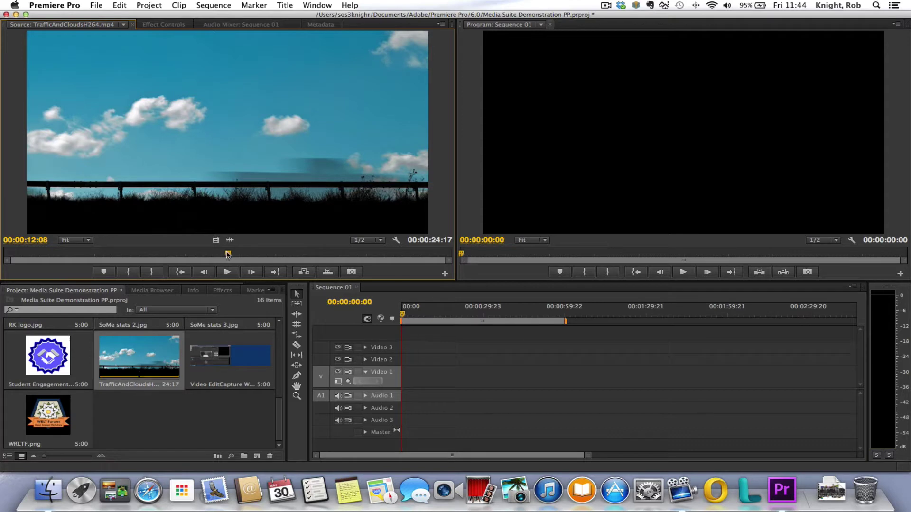
{"action": "left_click_drag", "start_coordinate": [229, 256], "coordinate": [6, 257]}
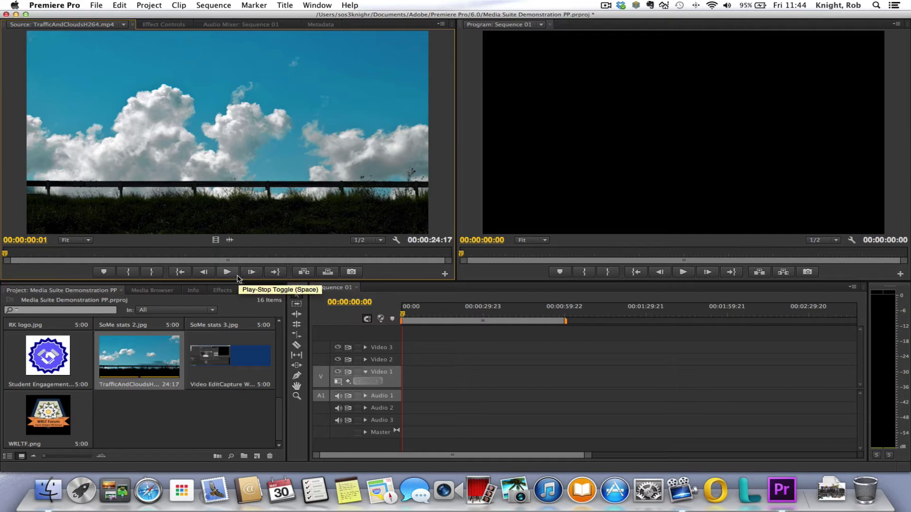
{"action": "left_click", "coordinate": [233, 277]}
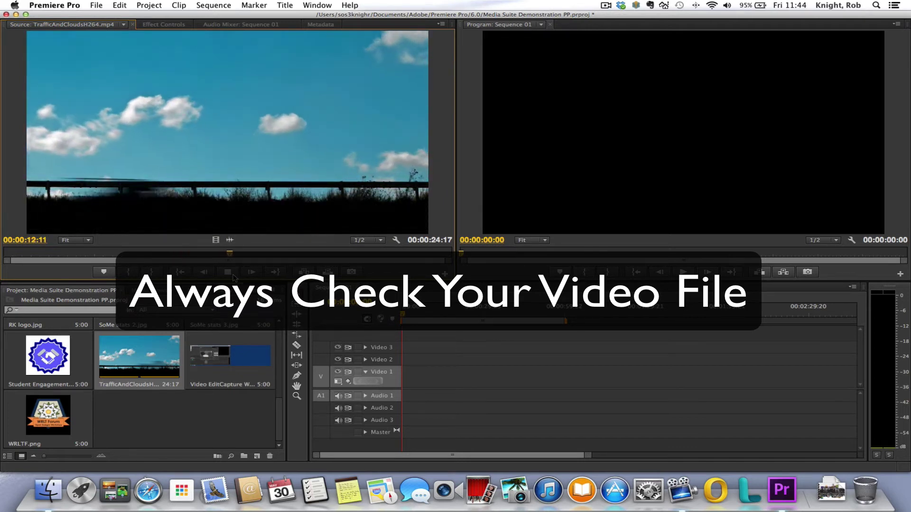
{"action": "left_click", "coordinate": [228, 272]}
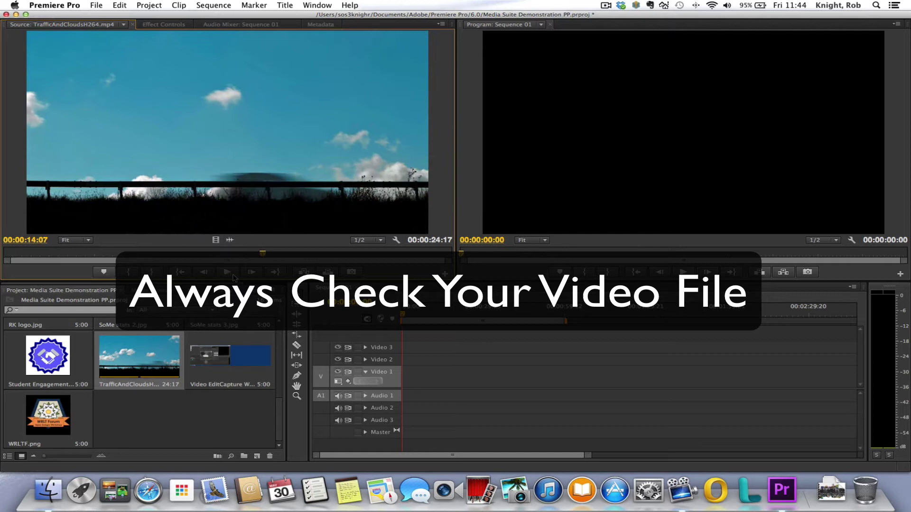
{"action": "left_click_drag", "start_coordinate": [255, 254], "coordinate": [6, 257]}
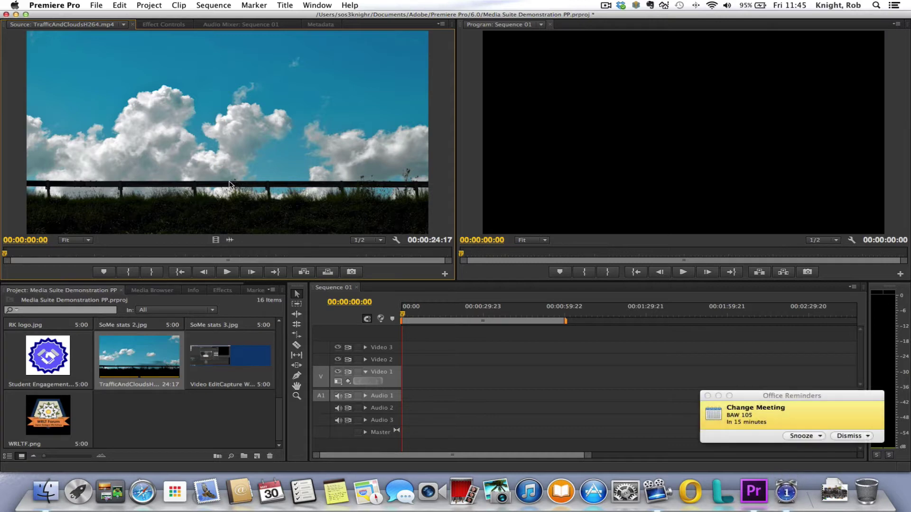
- Place TrafficAndCloudsH264.mp4 at the start of Video 1/Audio 1 and match Sequence 01 to its settings
{"action": "left_click", "coordinate": [850, 435]}
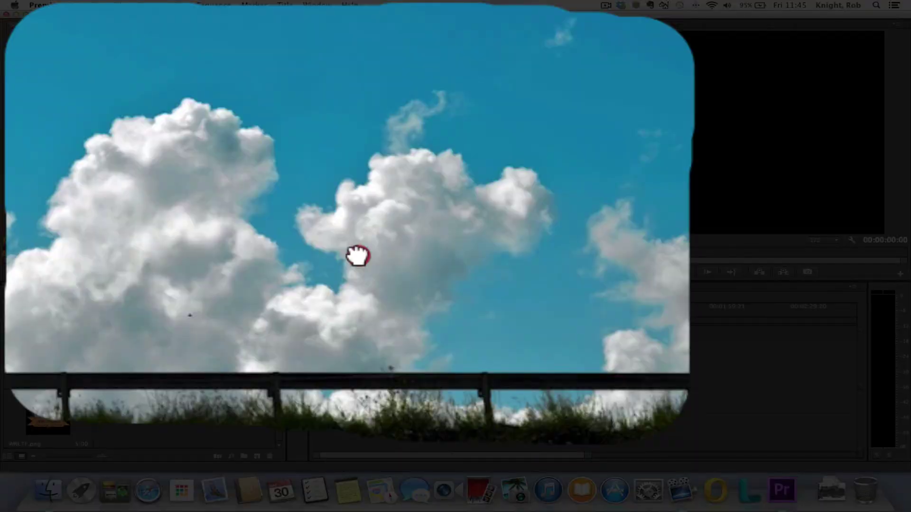
{"action": "left_click_drag", "start_coordinate": [370, 272], "coordinate": [404, 378]}
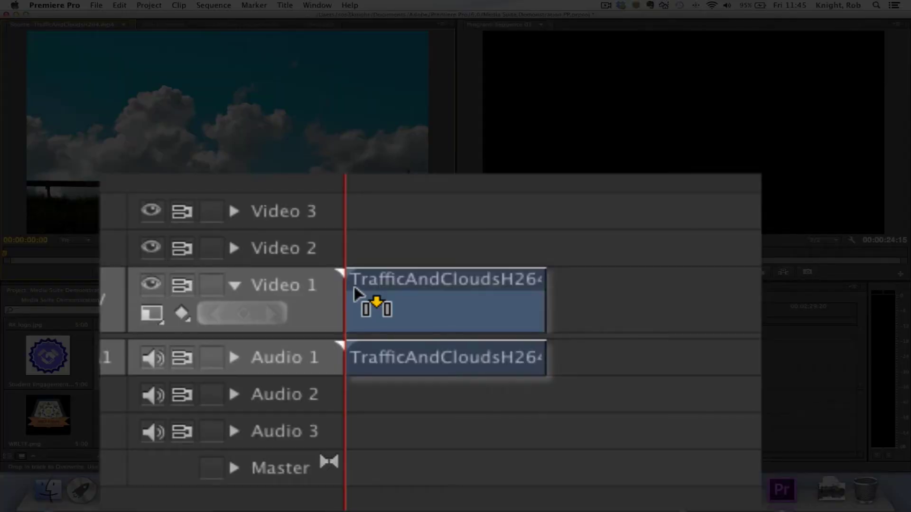
{"action": "left_click_drag", "start_coordinate": [354, 286], "coordinate": [354, 286]}
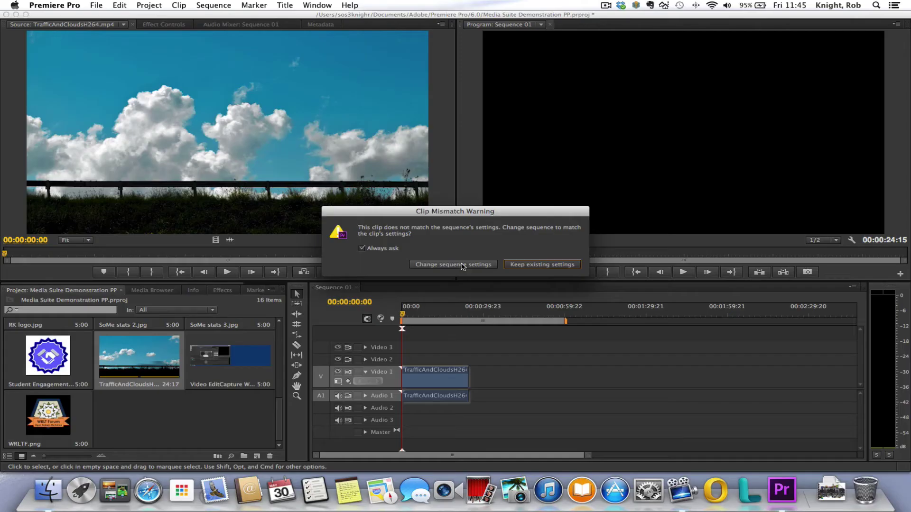
{"action": "left_click", "coordinate": [462, 266]}
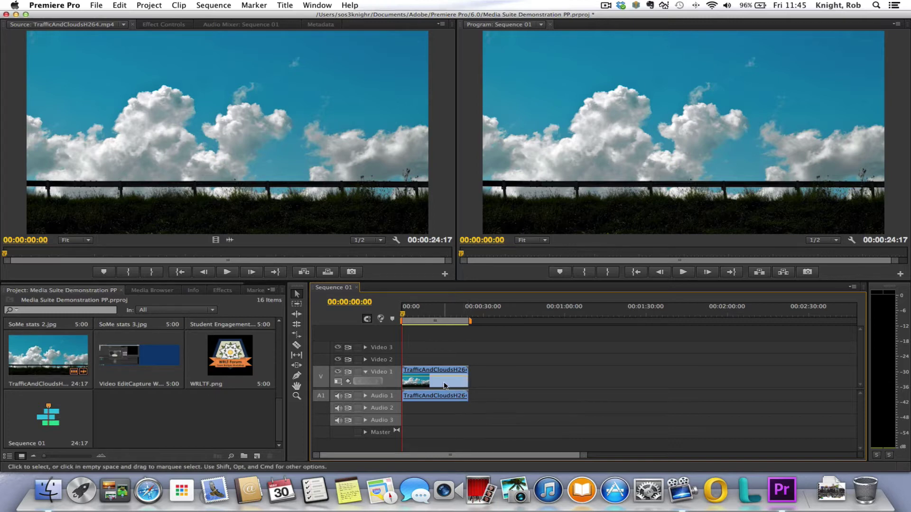
{"action": "left_click", "coordinate": [466, 380]}
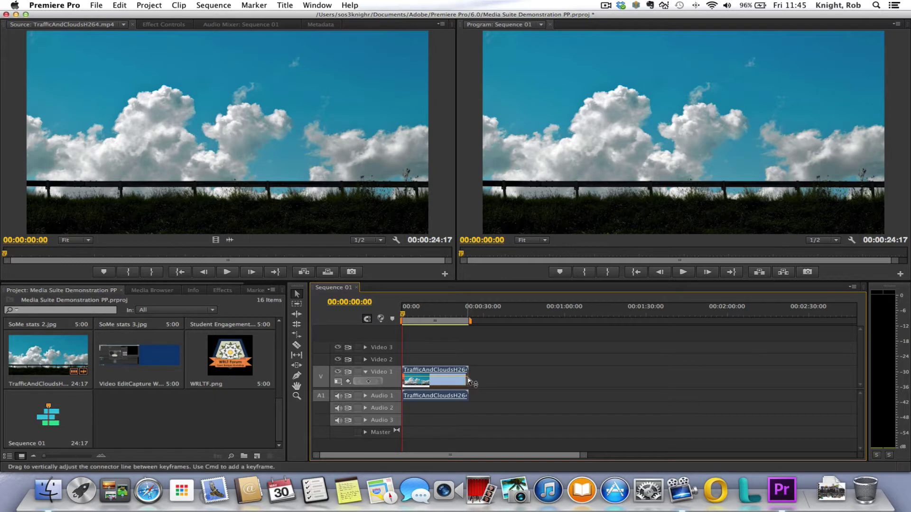
{"action": "left_click", "coordinate": [467, 380]}
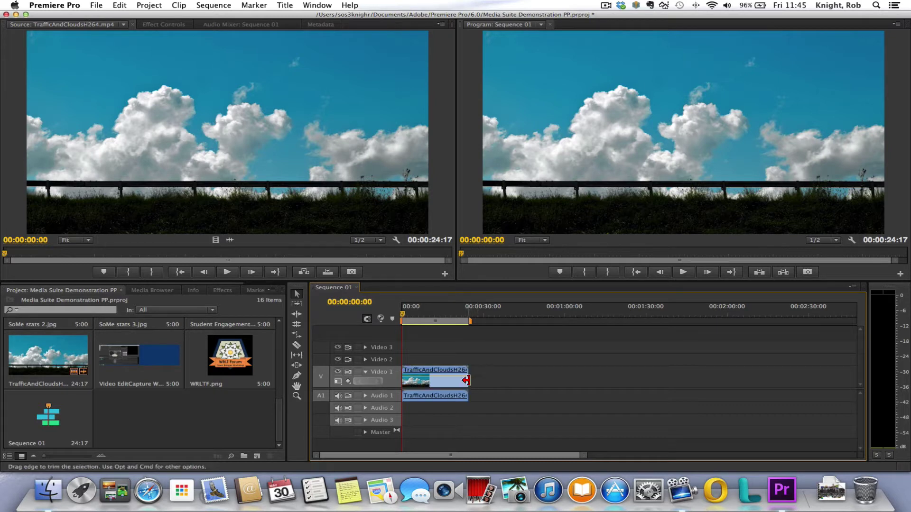
{"action": "left_click_drag", "start_coordinate": [466, 380], "coordinate": [562, 383]}
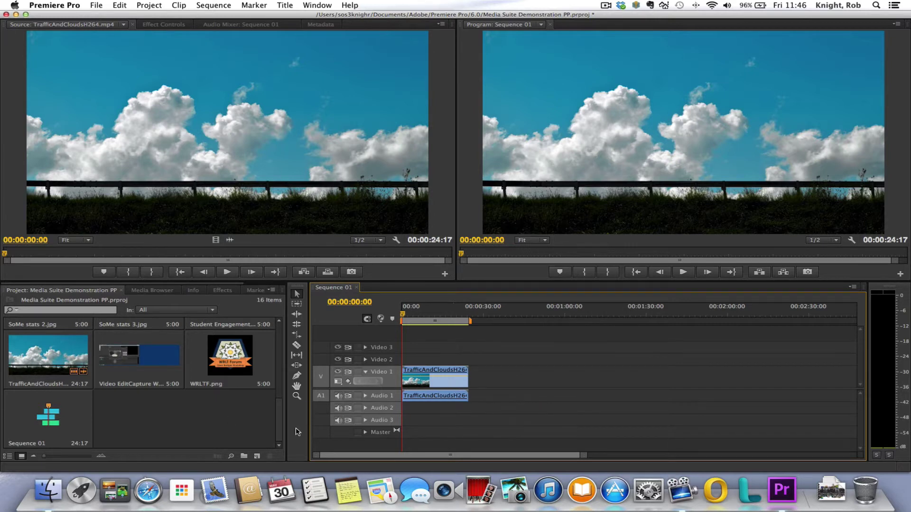
- Load FroggerHighway.mp4 in the Source monitor, preview it, and rewind to its first frame
{"action": "left_click_drag", "start_coordinate": [277, 423], "coordinate": [252, 390]}
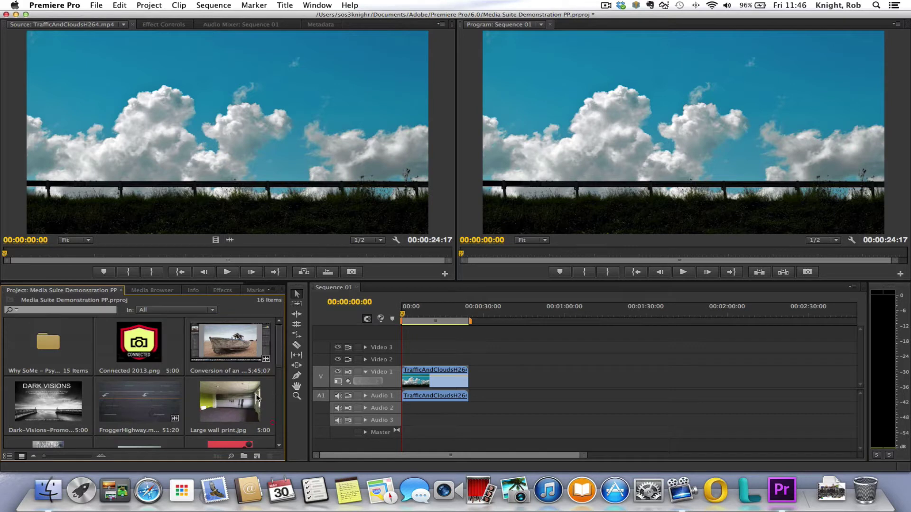
{"action": "double_click", "coordinate": [146, 407]}
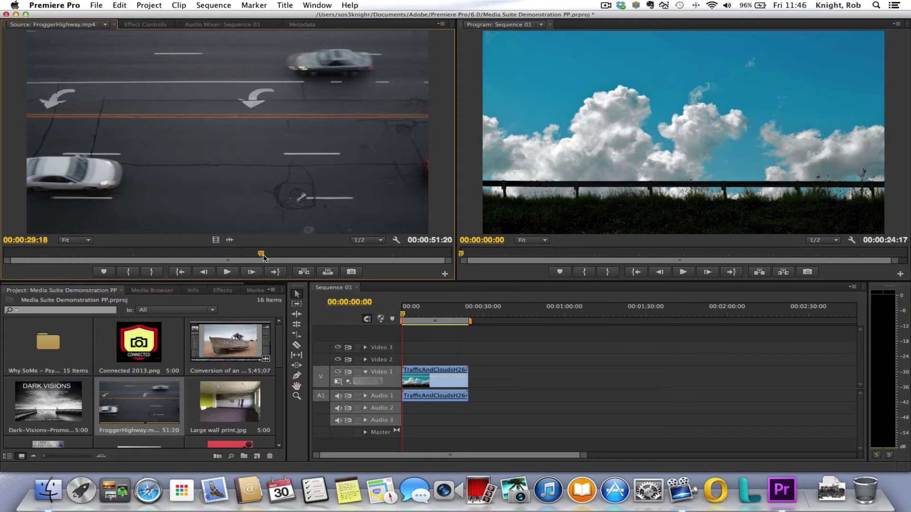
{"action": "left_click_drag", "start_coordinate": [227, 255], "coordinate": [4, 255]}
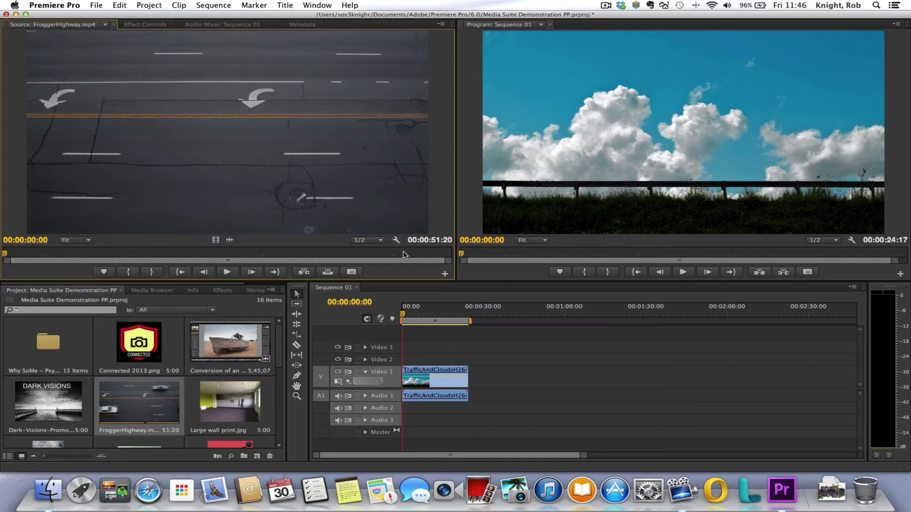
{"action": "left_click", "coordinate": [229, 272]}
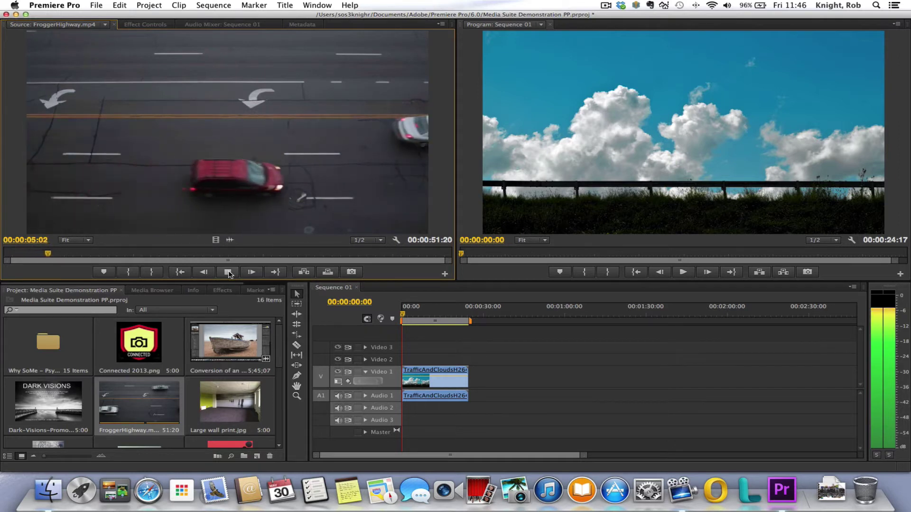
{"action": "left_click", "coordinate": [228, 273]}
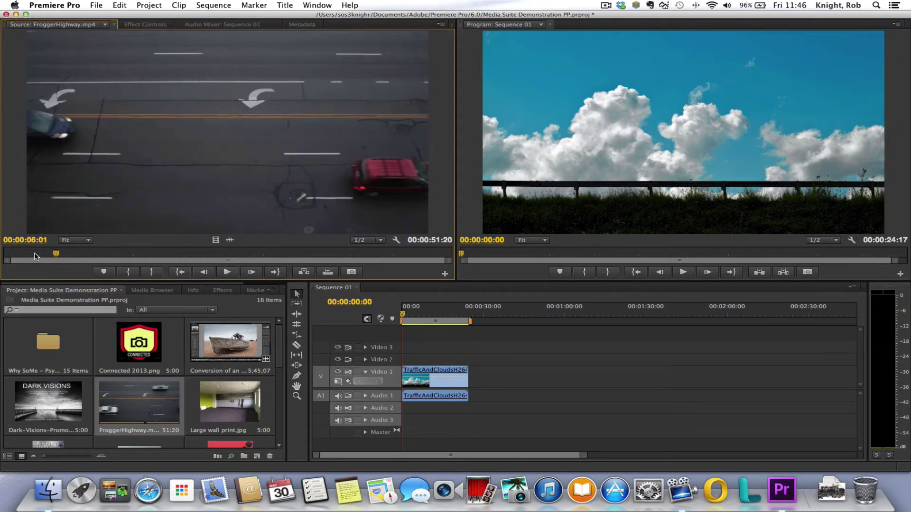
{"action": "left_click_drag", "start_coordinate": [52, 256], "coordinate": [4, 258]}
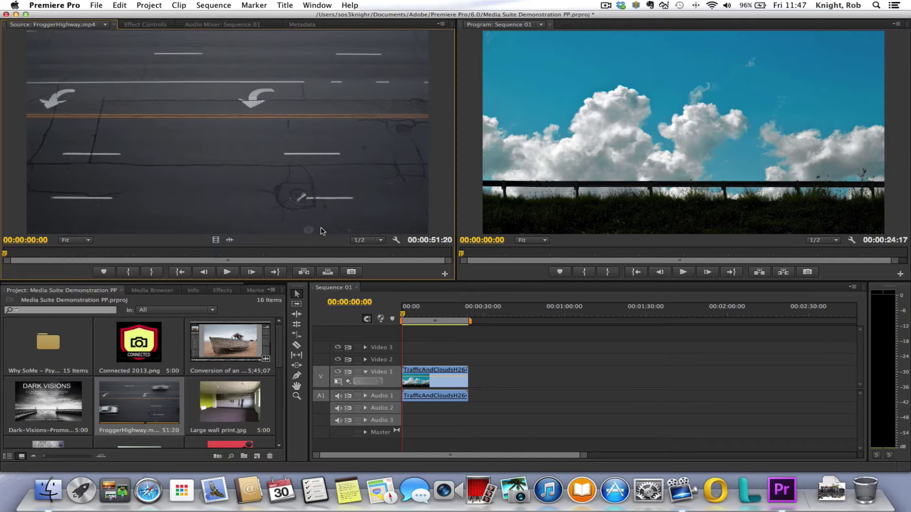
- Add FroggerHighway.mp4 after the clouds clip on Video 1/Audio 1 and scrub the sequence to review
{"action": "left_click", "coordinate": [220, 140]}
{"action": "left_click_drag", "start_coordinate": [221, 140], "coordinate": [484, 375]}
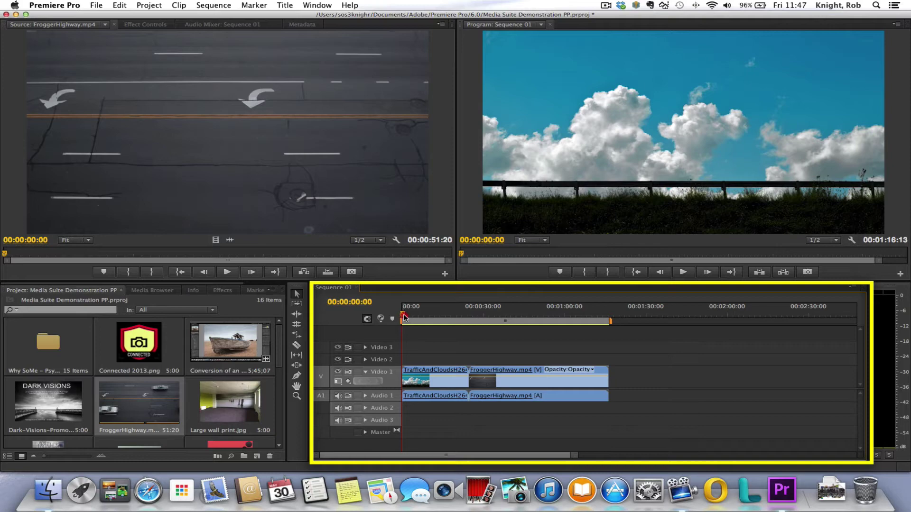
{"action": "mouse_move", "coordinate": [404, 317]}
{"action": "left_mouse_down"}
{"action": "mouse_move", "coordinate": [616, 325]}
{"action": "mouse_move", "coordinate": [394, 329]}
{"action": "left_mouse_up"}
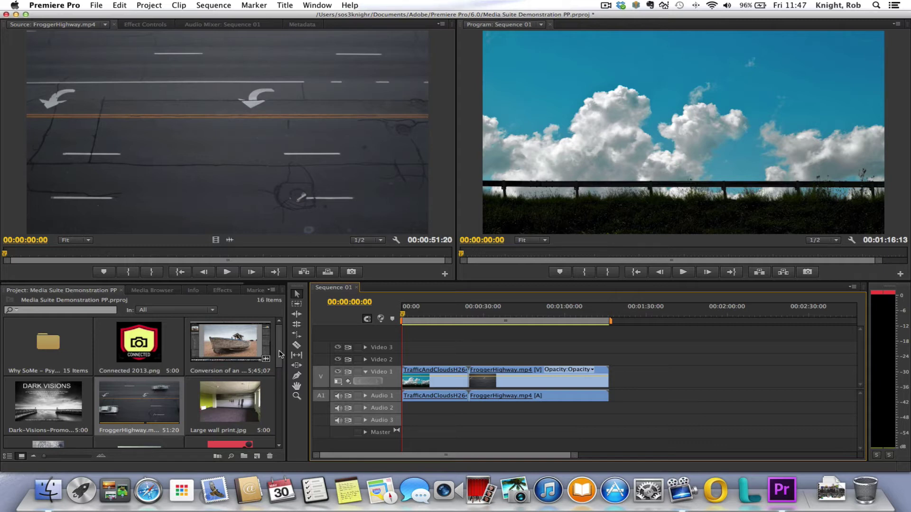
- Load Conversion of an image to B&W.mp4 and mark In at 00;12;16 and Out at 00;30;13
{"action": "double_click", "coordinate": [242, 348]}
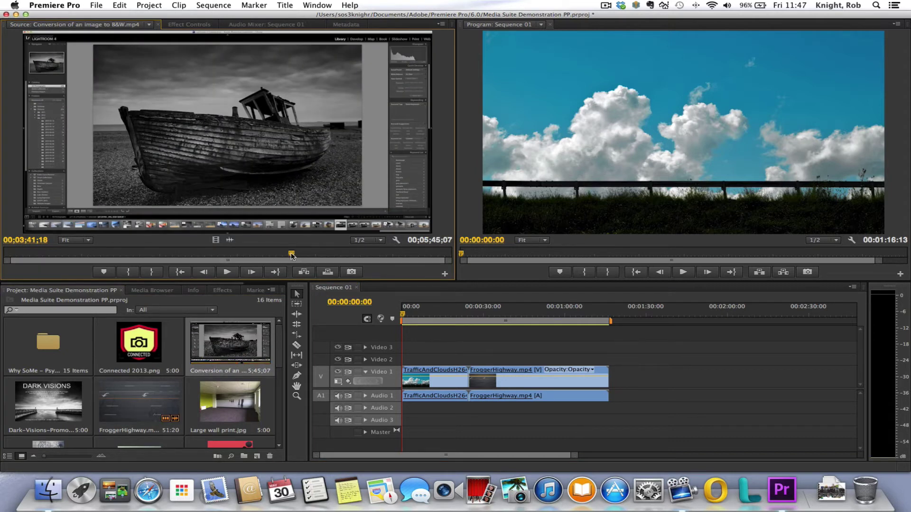
{"action": "left_click_drag", "start_coordinate": [292, 253], "coordinate": [20, 257]}
{"action": "key", "text": "i"}
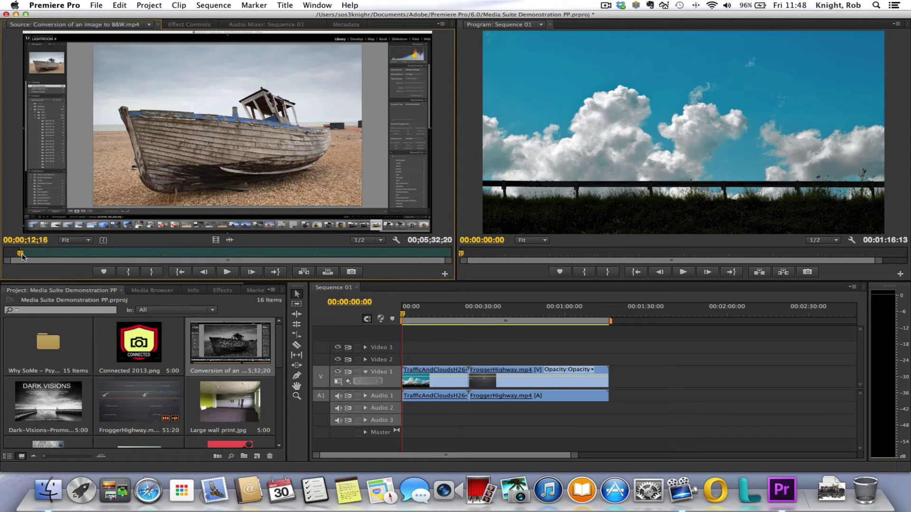
{"action": "left_click", "coordinate": [31, 256]}
{"action": "mouse_move", "coordinate": [32, 256]}
{"action": "left_mouse_down"}
{"action": "mouse_move", "coordinate": [53, 259]}
{"action": "mouse_move", "coordinate": [45, 260]}
{"action": "left_mouse_up"}
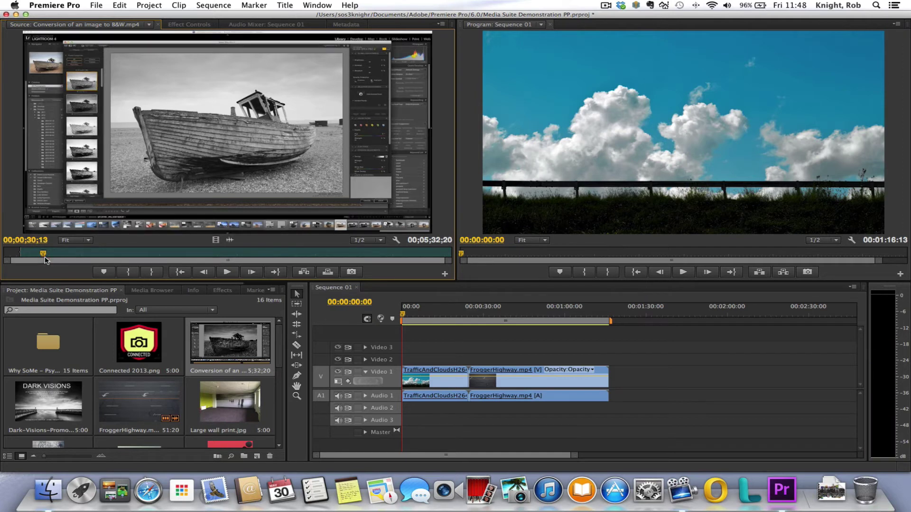
{"action": "key", "text": "o"}
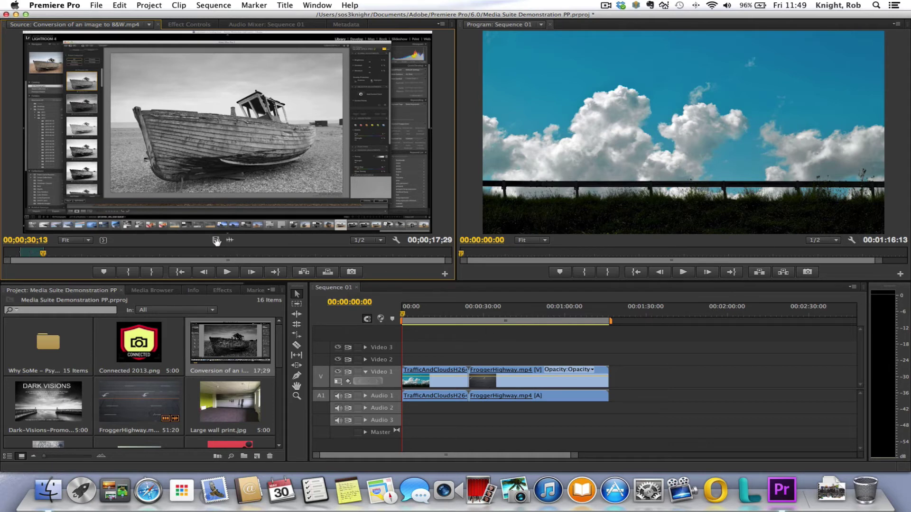
- Drop only the video of the marked boat section onto Video 2 above FroggerHighway, then scrub to review
{"action": "left_click_drag", "start_coordinate": [216, 241], "coordinate": [216, 245]}
{"action": "left_click_drag", "start_coordinate": [216, 245], "coordinate": [473, 346]}
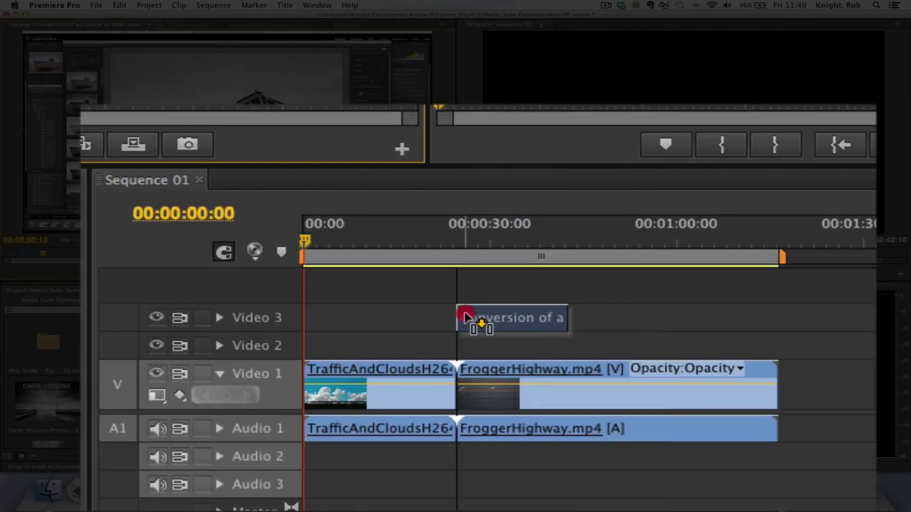
{"action": "left_click_drag", "start_coordinate": [465, 315], "coordinate": [507, 363]}
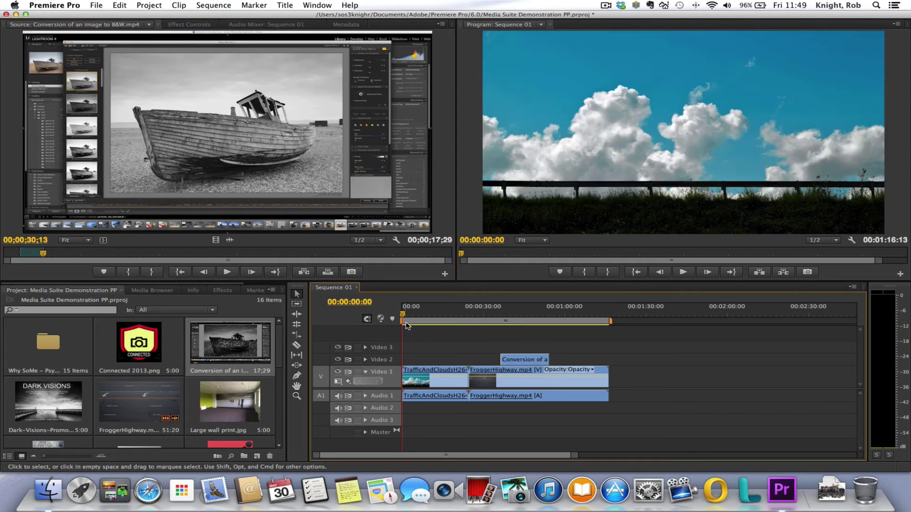
{"action": "mouse_move", "coordinate": [404, 317]}
{"action": "left_mouse_down"}
{"action": "mouse_move", "coordinate": [567, 330]}
{"action": "mouse_move", "coordinate": [406, 331]}
{"action": "left_mouse_up"}
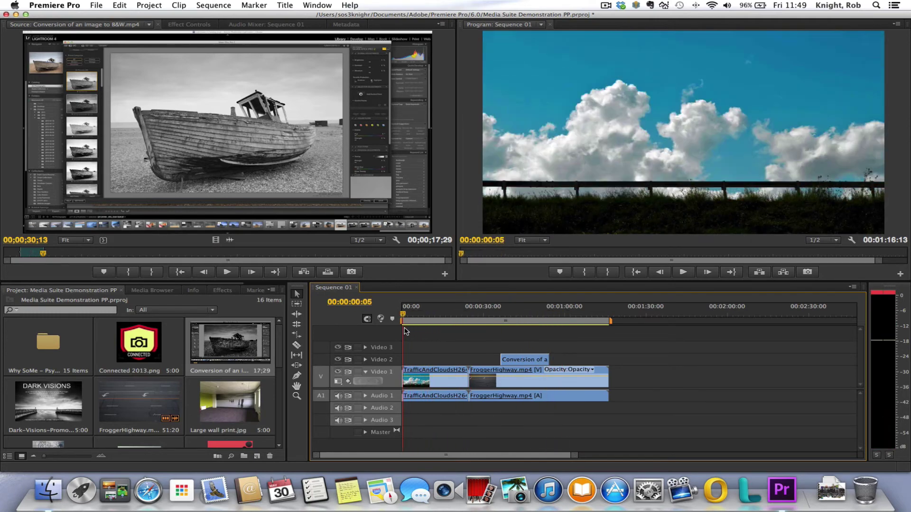
- Clear the boat clip's old In/Out points and mark a new range from 00;02;33;12 to 00;02;49;19
{"action": "key", "text": "Home"}
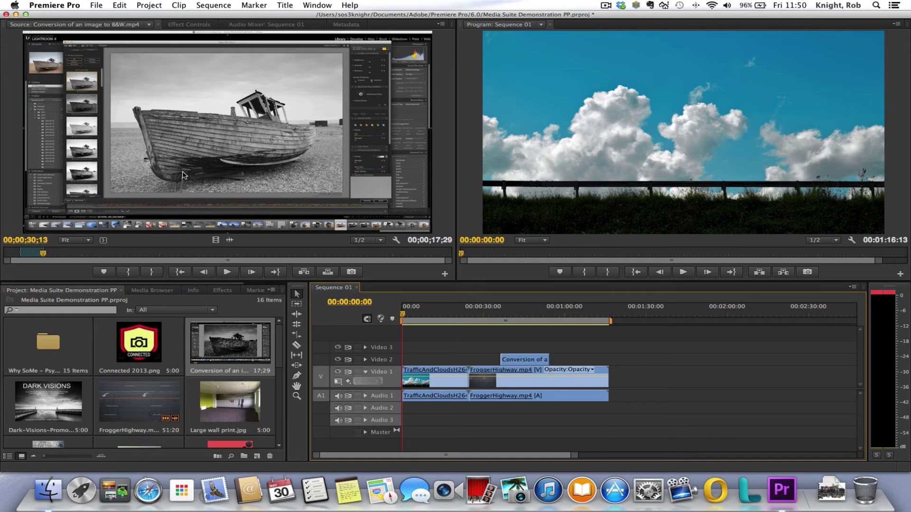
{"action": "right_click", "coordinate": [65, 257]}
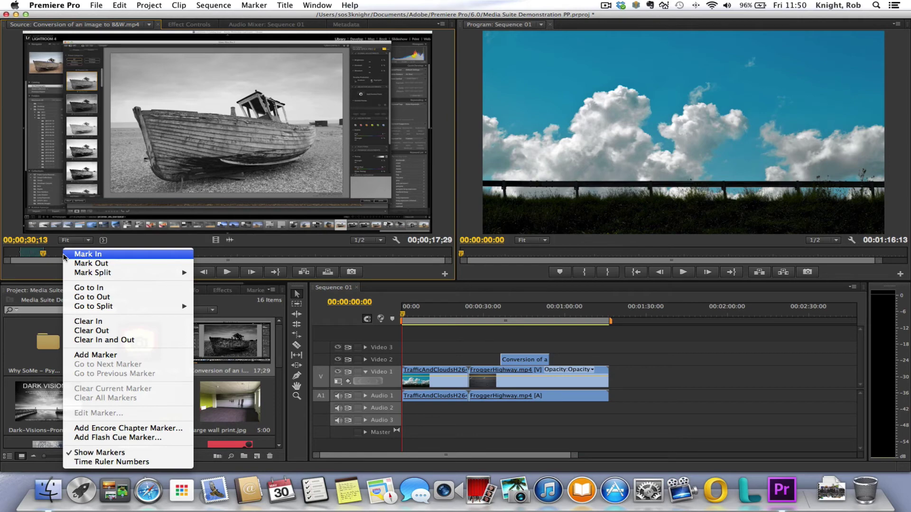
{"action": "left_click", "coordinate": [113, 341]}
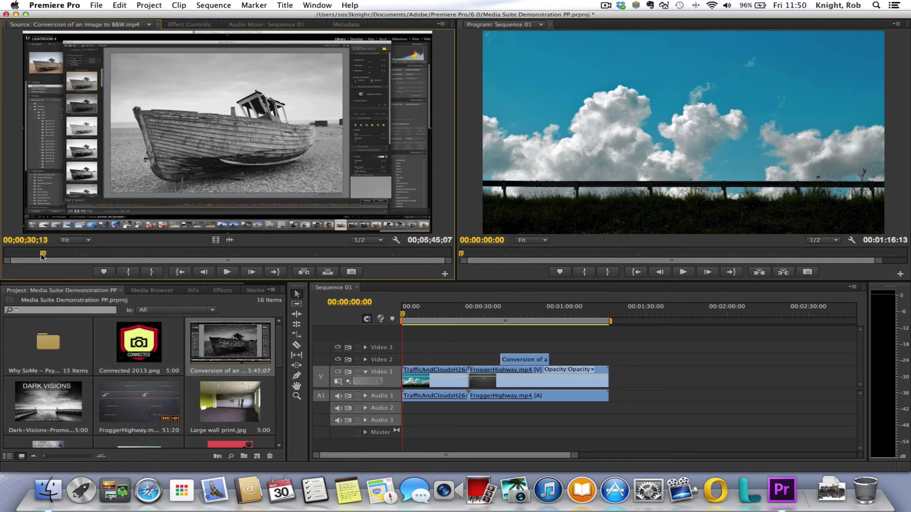
{"action": "left_click_drag", "start_coordinate": [42, 256], "coordinate": [203, 262]}
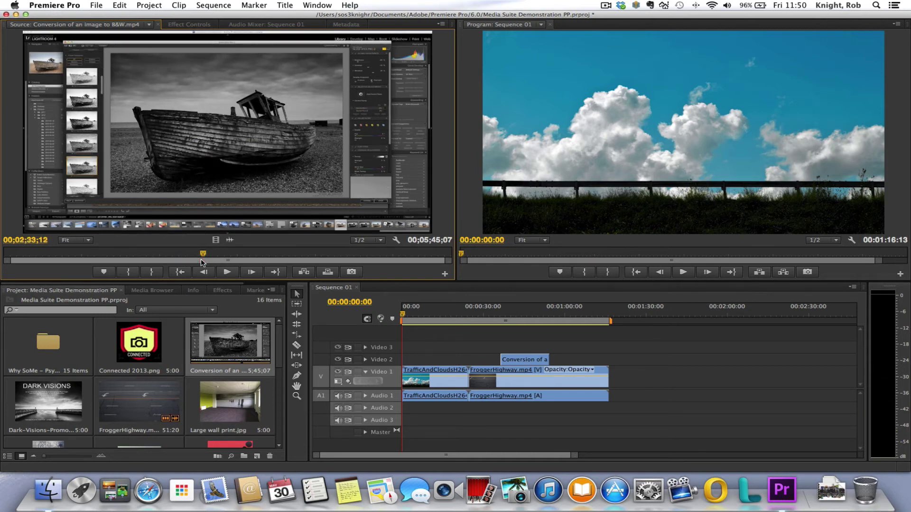
{"action": "key", "text": "i"}
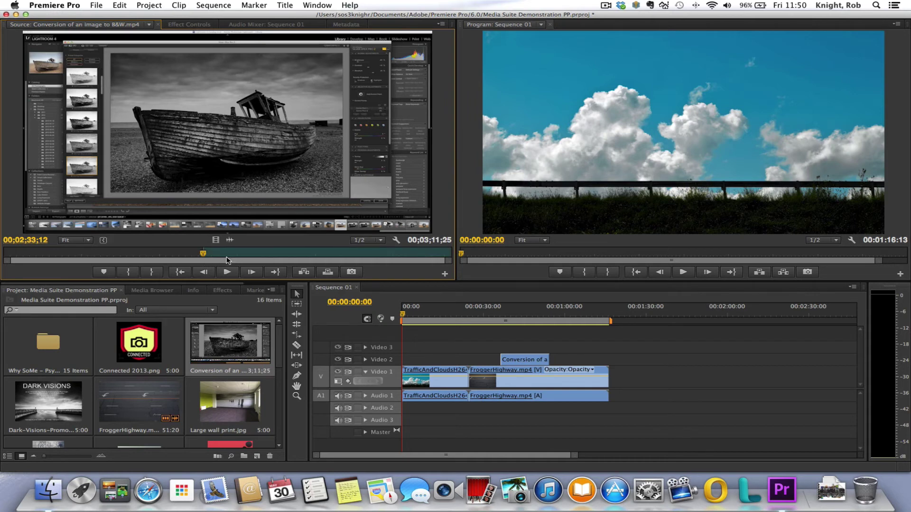
{"action": "left_click_drag", "start_coordinate": [201, 258], "coordinate": [226, 257]}
{"action": "key", "text": "o"}
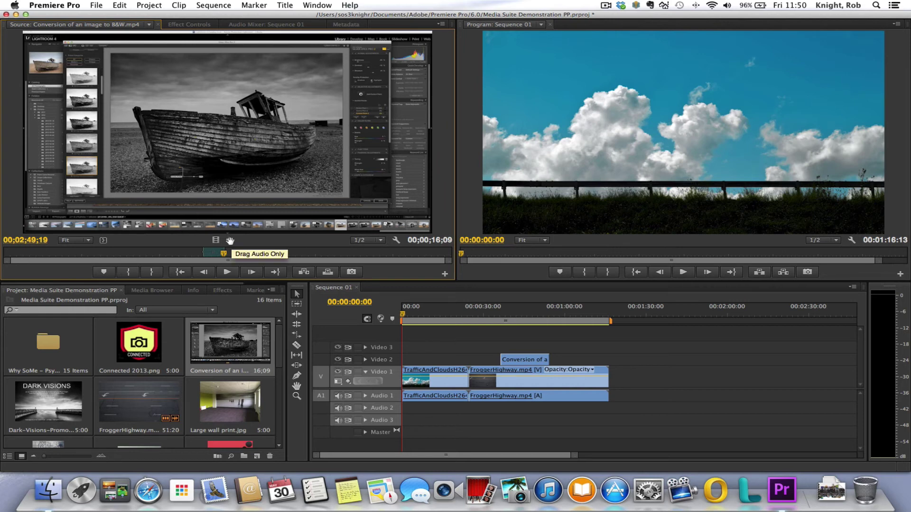
- Drop the marked section's audio only onto Audio 2, then move it into Audio 1 at the playhead
{"action": "left_click_drag", "start_coordinate": [230, 241], "coordinate": [548, 412]}
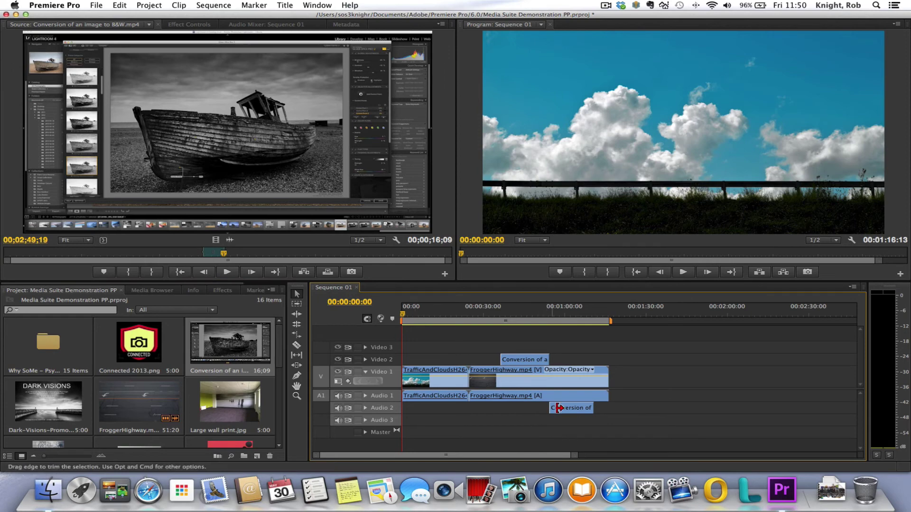
{"action": "left_click_drag", "start_coordinate": [405, 318], "coordinate": [549, 323]}
{"action": "left_click", "coordinate": [512, 314]}
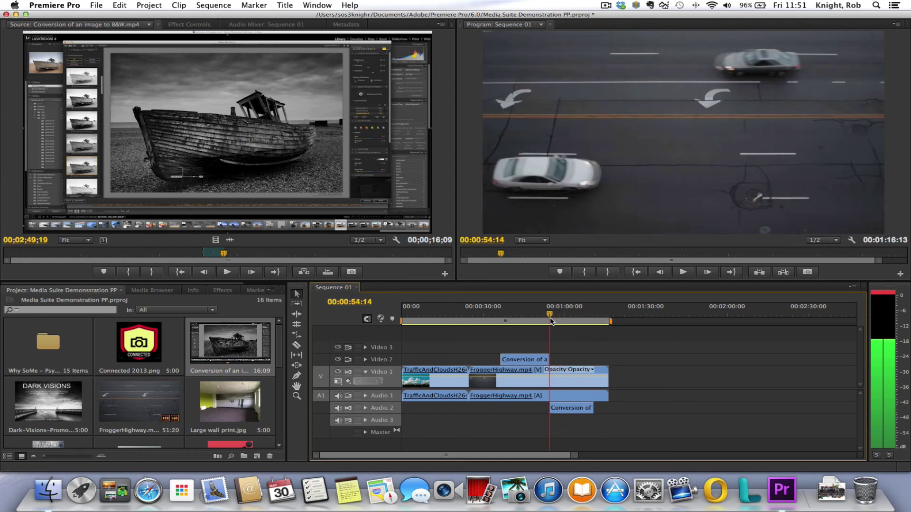
{"action": "left_click", "coordinate": [567, 412]}
{"action": "left_click_drag", "start_coordinate": [566, 411], "coordinate": [567, 400]}
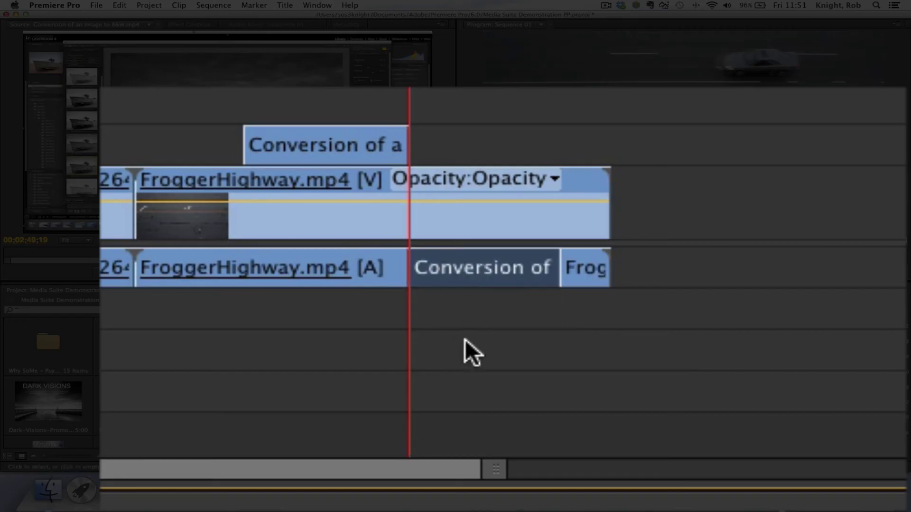
{"action": "left_click", "coordinate": [427, 271]}
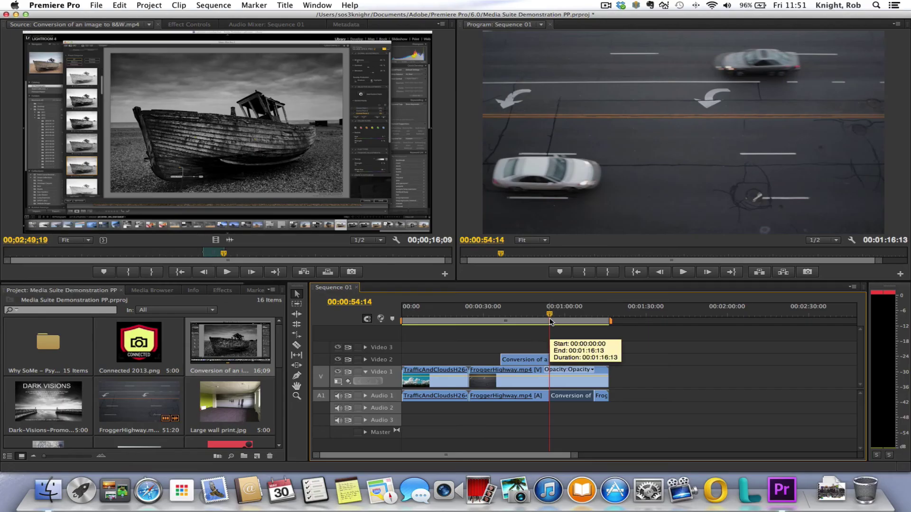
{"action": "left_click_drag", "start_coordinate": [550, 314], "coordinate": [397, 323]}
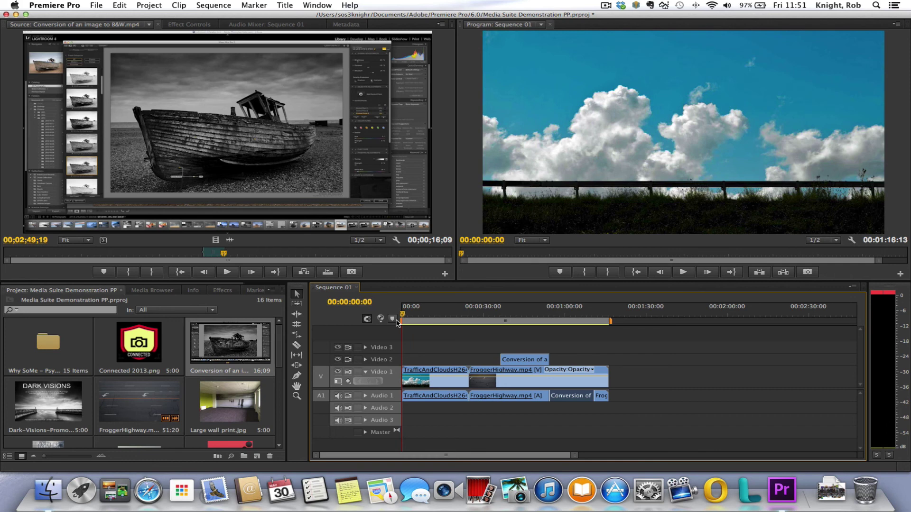